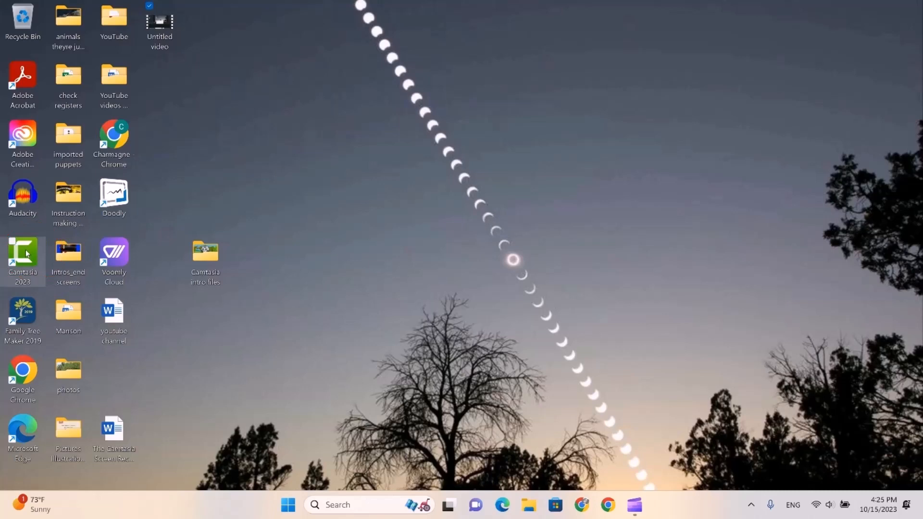
Open Camtasia 2023 and start a new recording of Screen 1 with the USB Audio Device microphone.
left_click(25, 249)
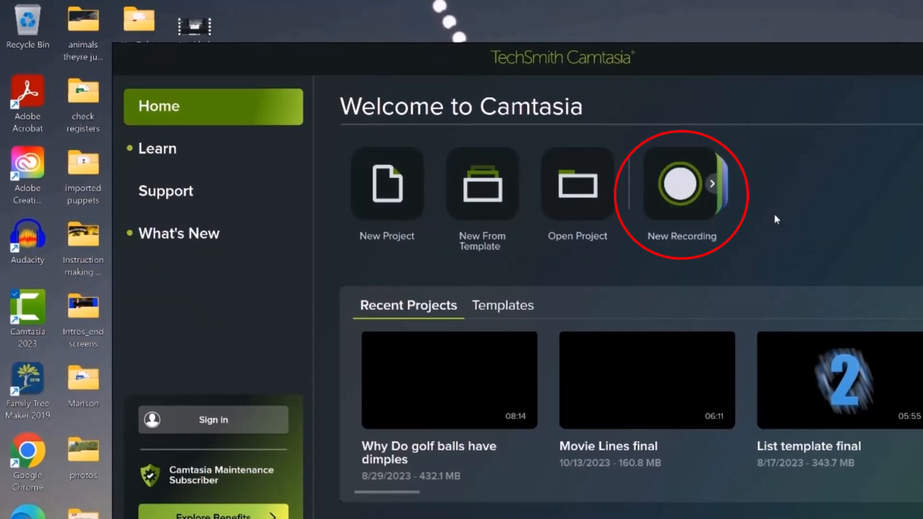
left_click(679, 187)
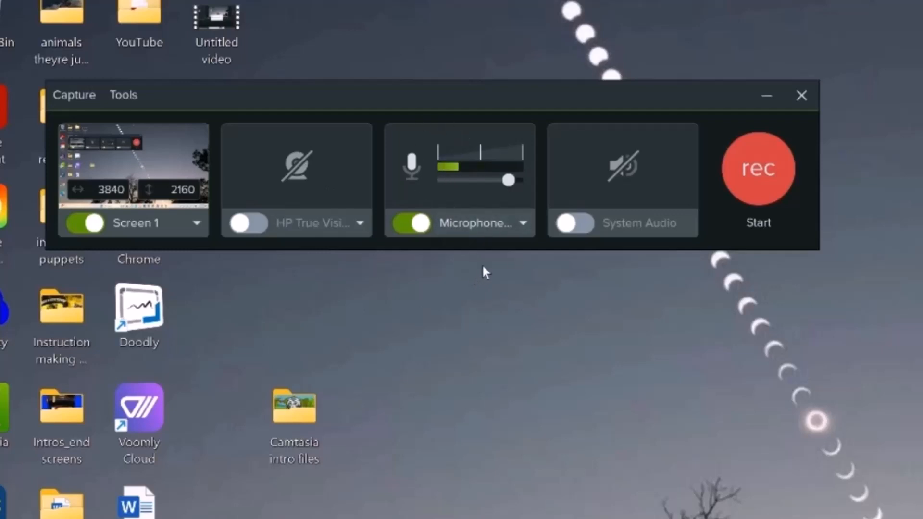
left_click(522, 231)
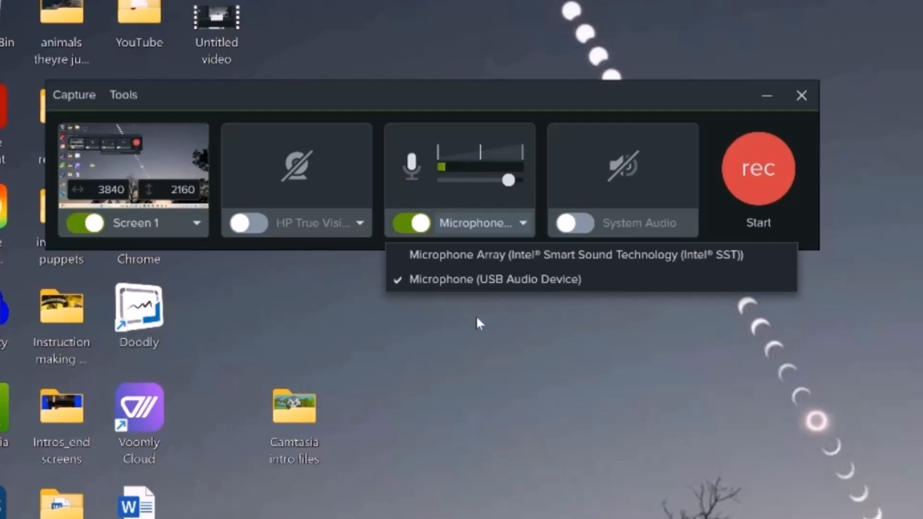
left_click(543, 318)
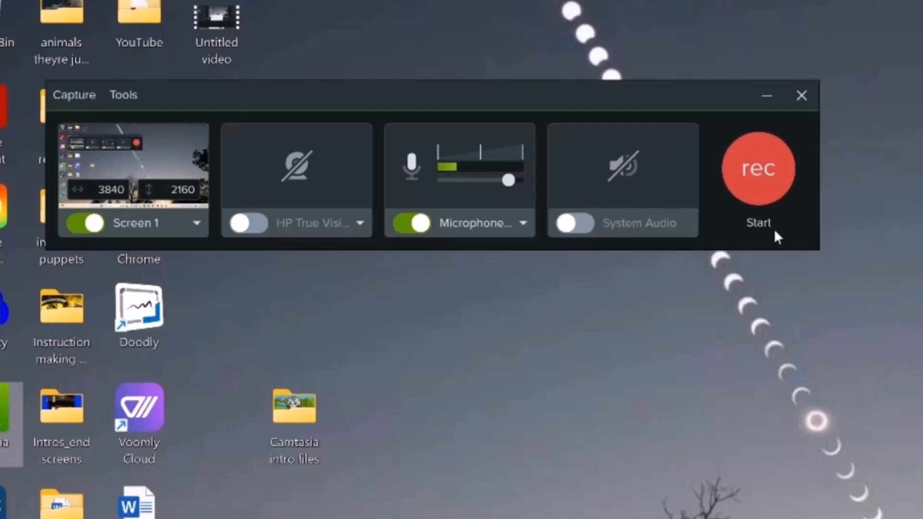
left_click(768, 172)
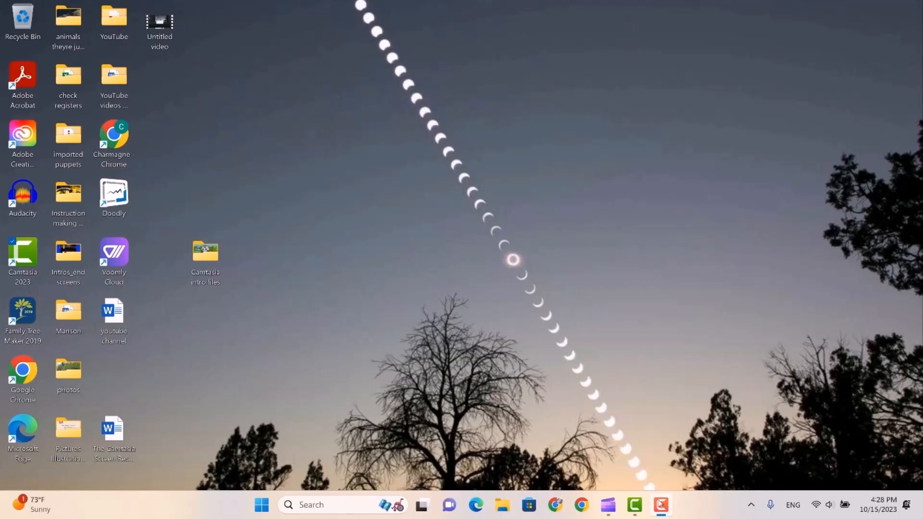
Stop the screen recording and play back the beginning of the recorded clip in the editor.
mouse_move(662, 509)
mouse_move(712, 481)
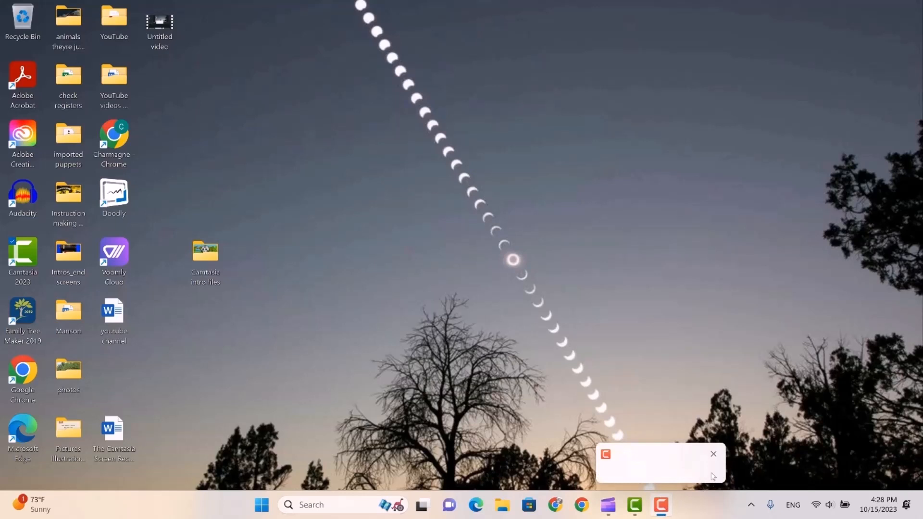
left_click(713, 476)
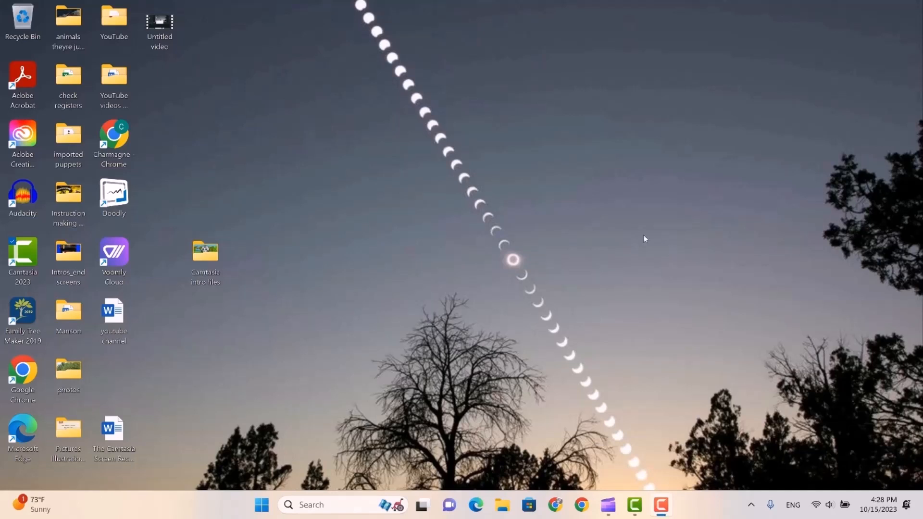
left_click(347, 77)
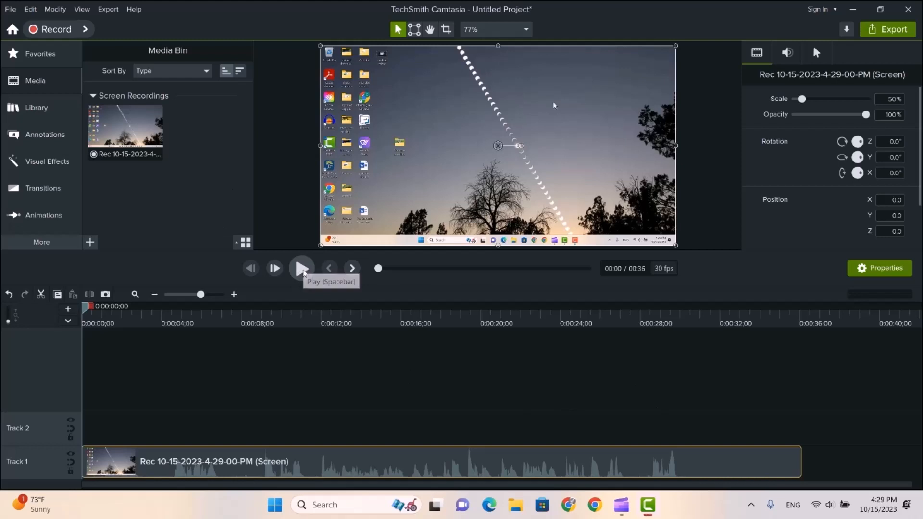
left_click(303, 270)
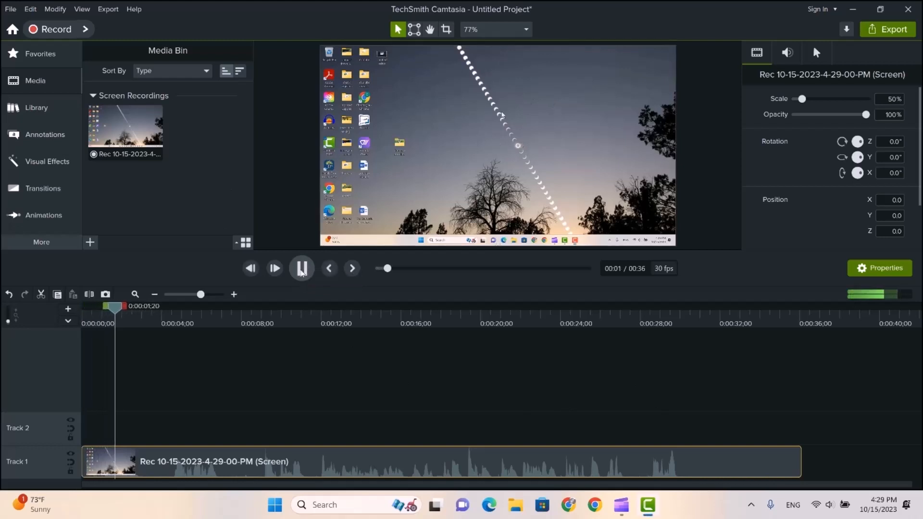
left_click(302, 270)
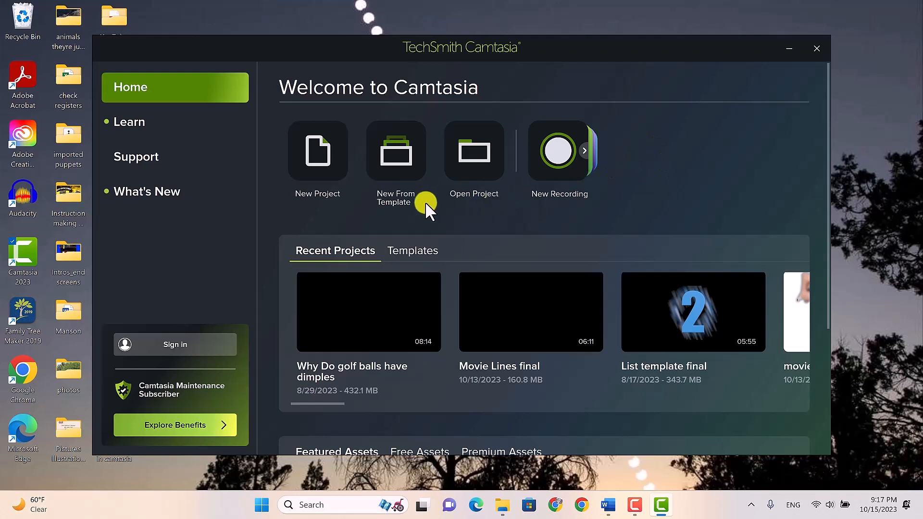
Create a new project and import all four videos from the Camtasia intro files folder.
left_click(315, 151)
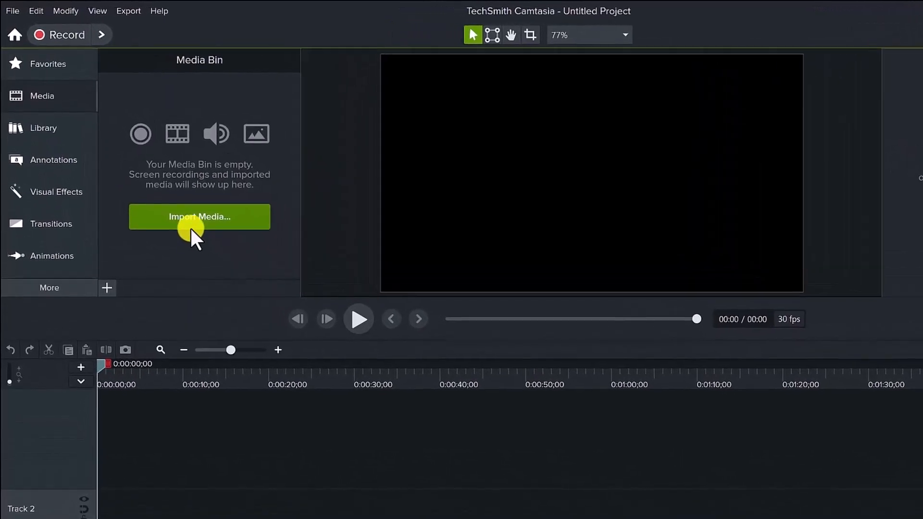
left_click(202, 224)
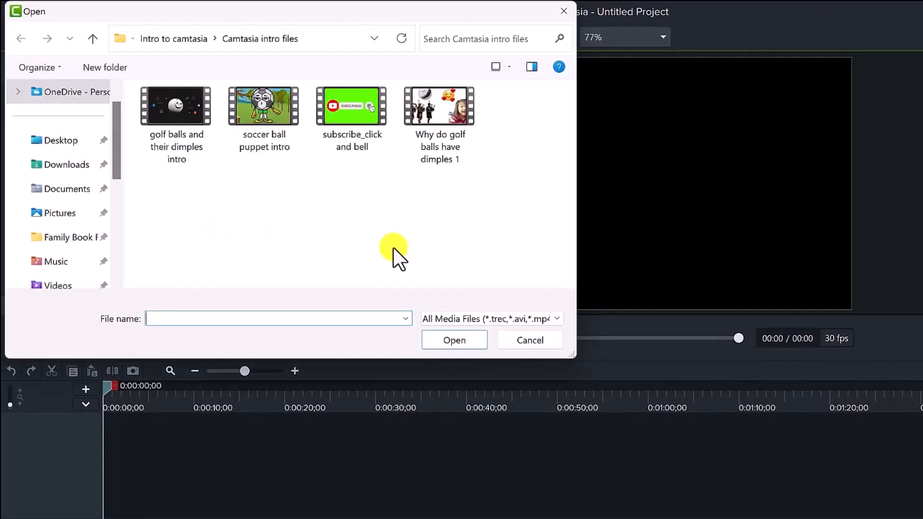
left_click(178, 105)
left_click(301, 111, "ctrl")
left_click(333, 105, "ctrl")
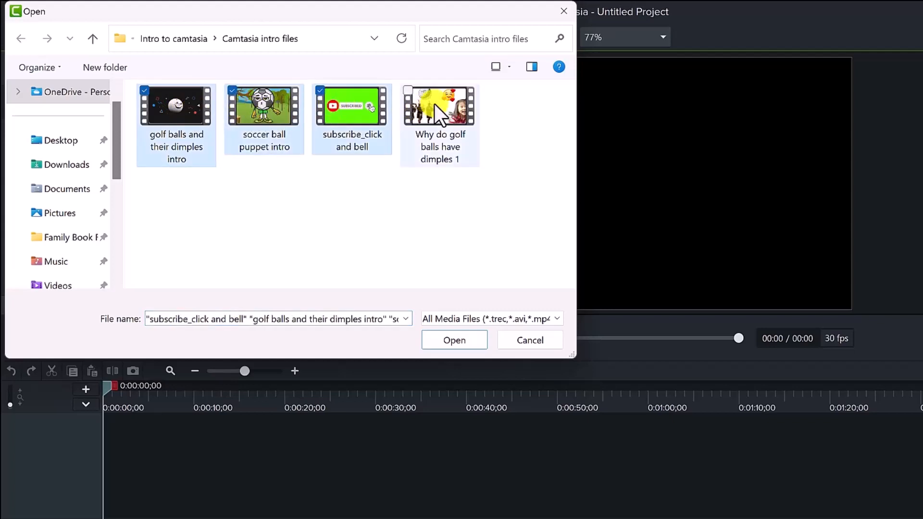
left_click(435, 105, "ctrl")
left_click(455, 337)
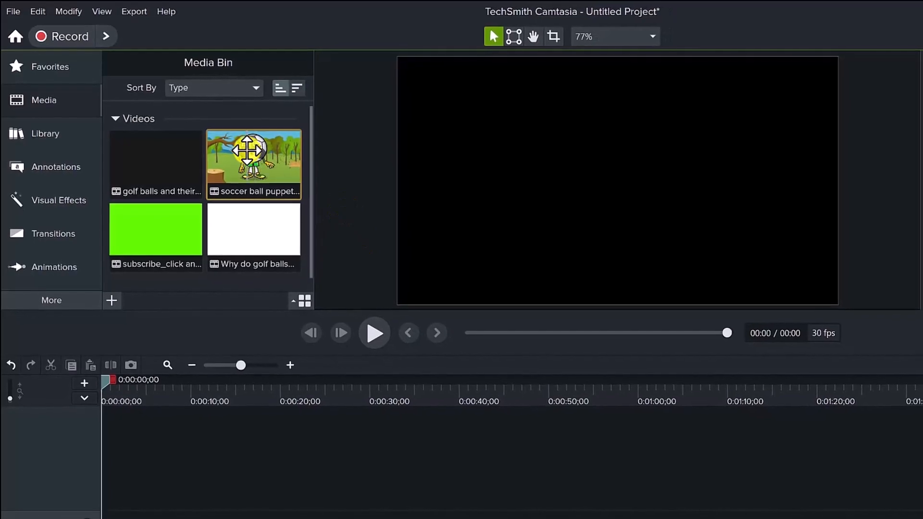
Place soccer ball puppet intro, golf balls and their dimples intro, and Why do golf balls have dimples 1 end to end on Track 1.
left_click_drag(247, 150, 77, 486)
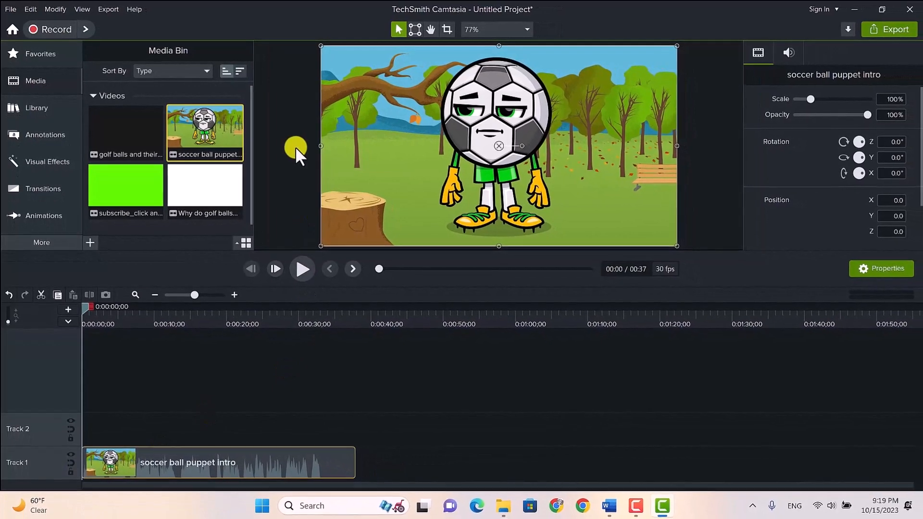
left_click_drag(124, 128, 348, 465)
left_click_drag(204, 190, 423, 464)
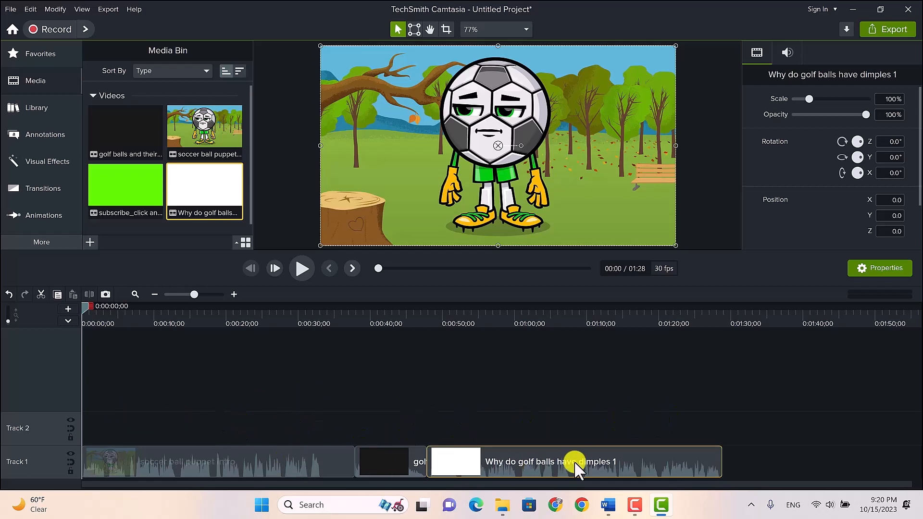
left_click_drag(579, 461, 415, 378)
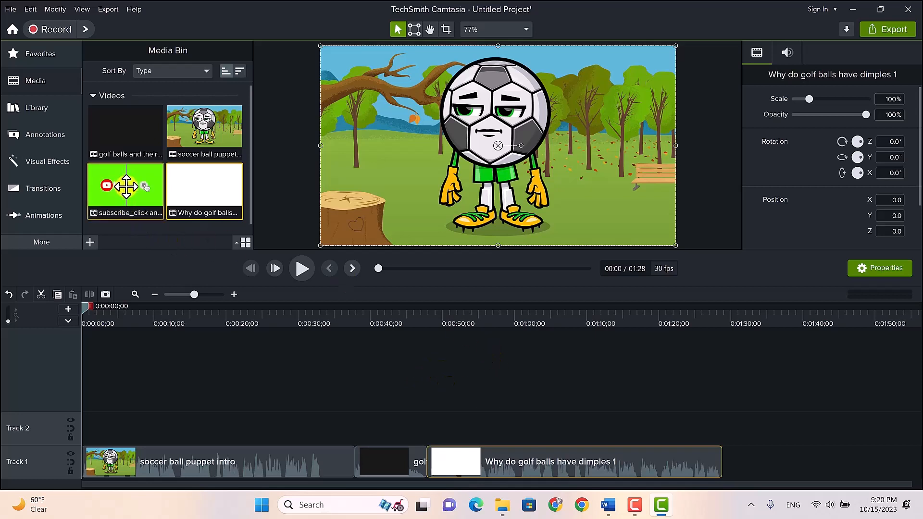
Place subscribe_click and bell on Track 2 at the start of Why do golf balls have dimples 1, with the playhead at 0:00:51;14.
left_click_drag(124, 187, 428, 431)
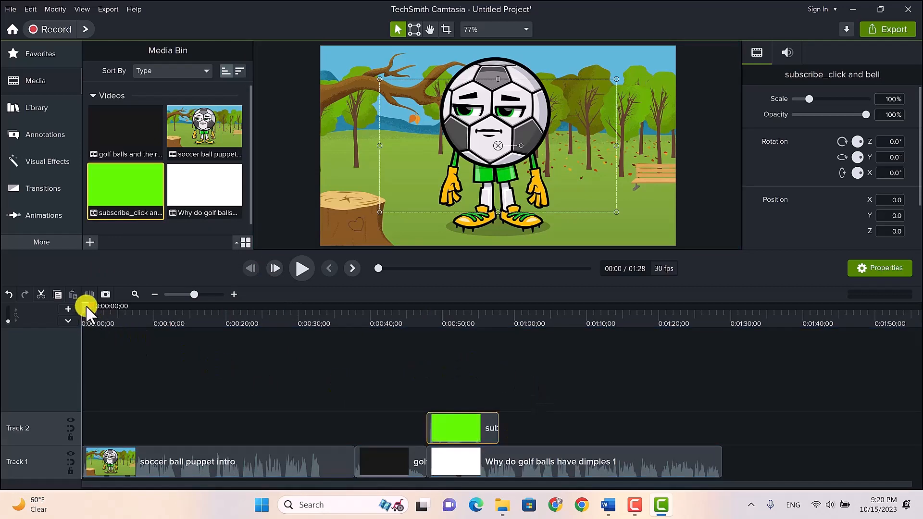
left_click_drag(85, 304, 455, 374)
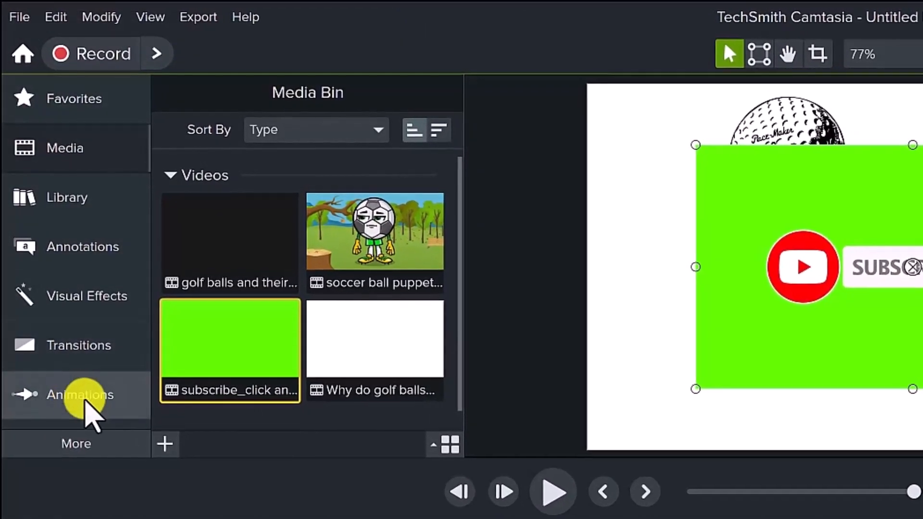
Apply the Remove a Color visual effect to the subscribe_click and bell clip on Track 2.
left_click(80, 304)
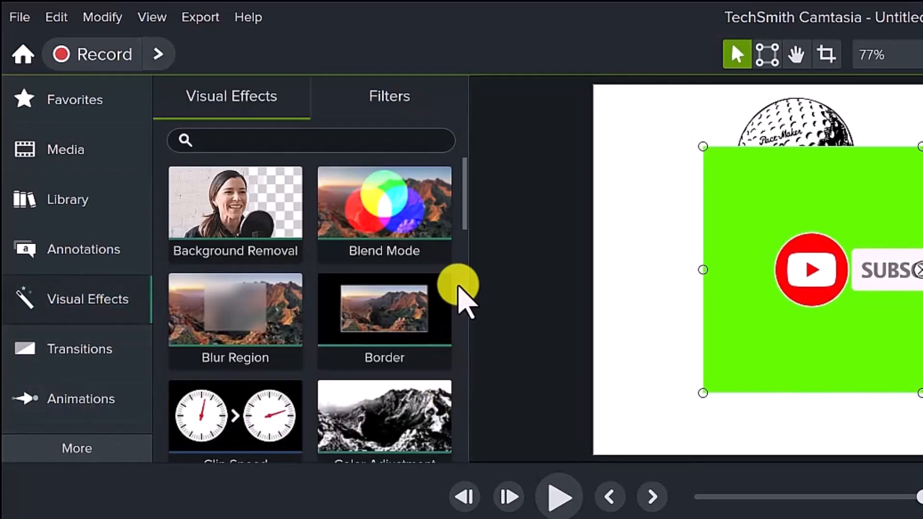
left_click_drag(464, 207, 467, 414)
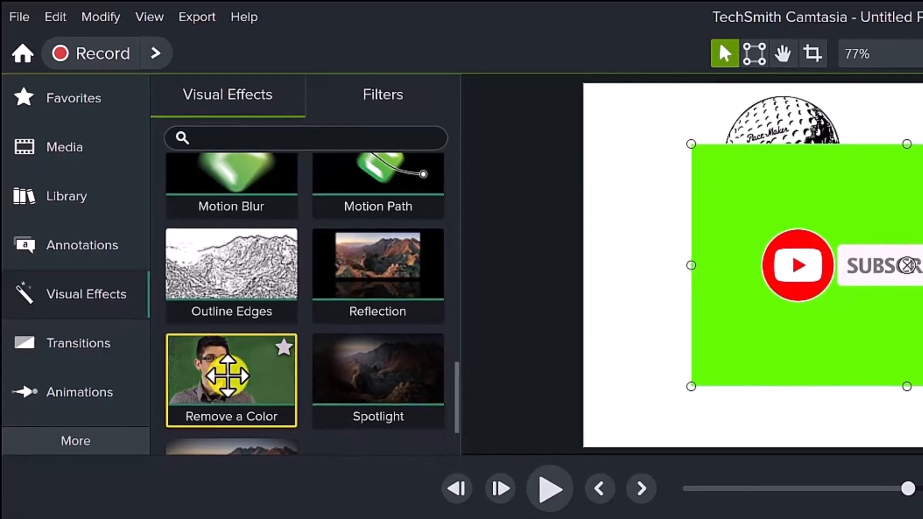
left_click_drag(228, 376, 696, 518)
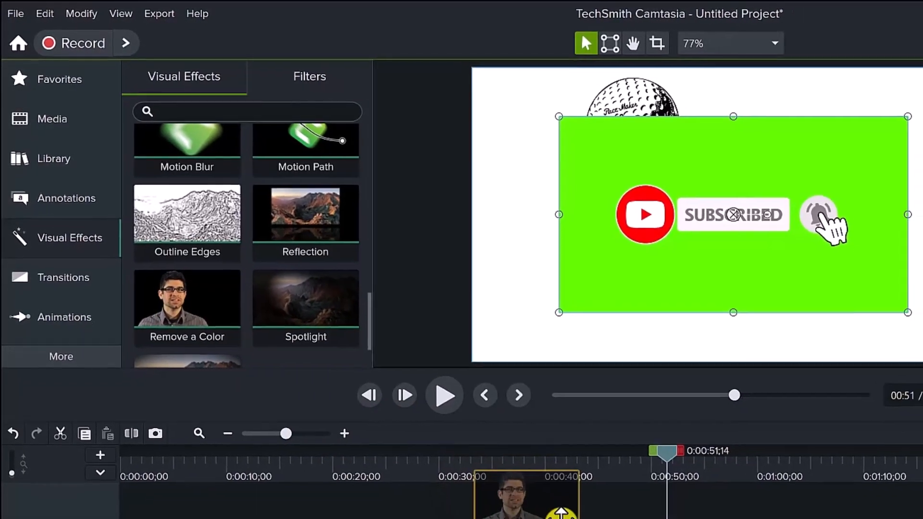
left_click_drag(562, 516, 686, 518)
left_click_drag(494, 442, 508, 460)
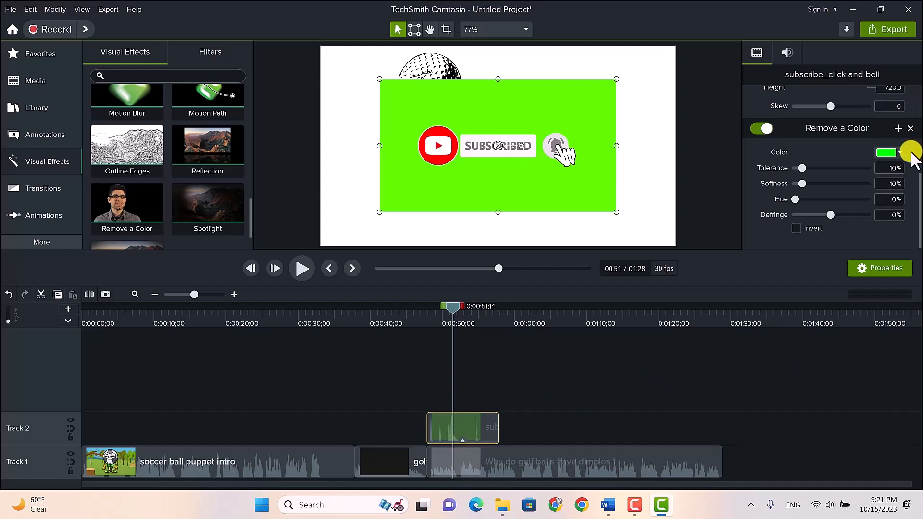
Set the Remove a Color effect's color by sampling the subscribe clip's green background with the eyedropper.
left_click(886, 153)
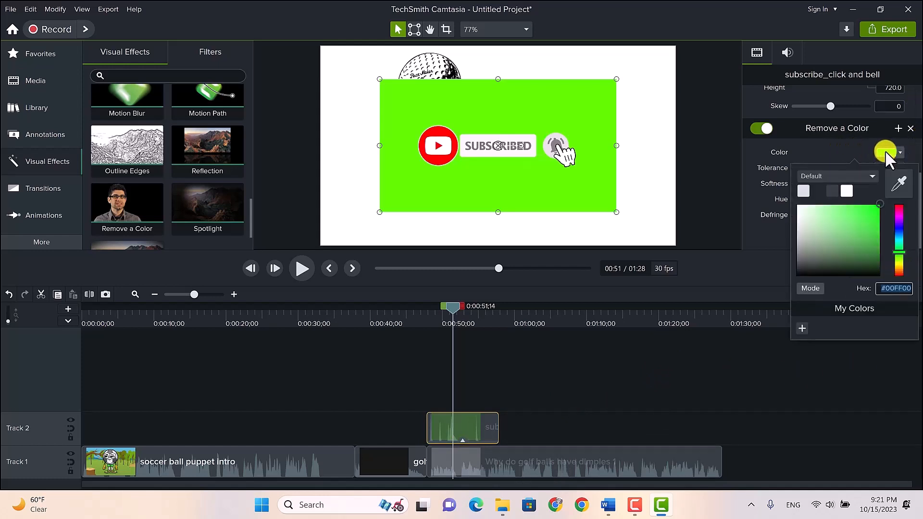
left_click(900, 183)
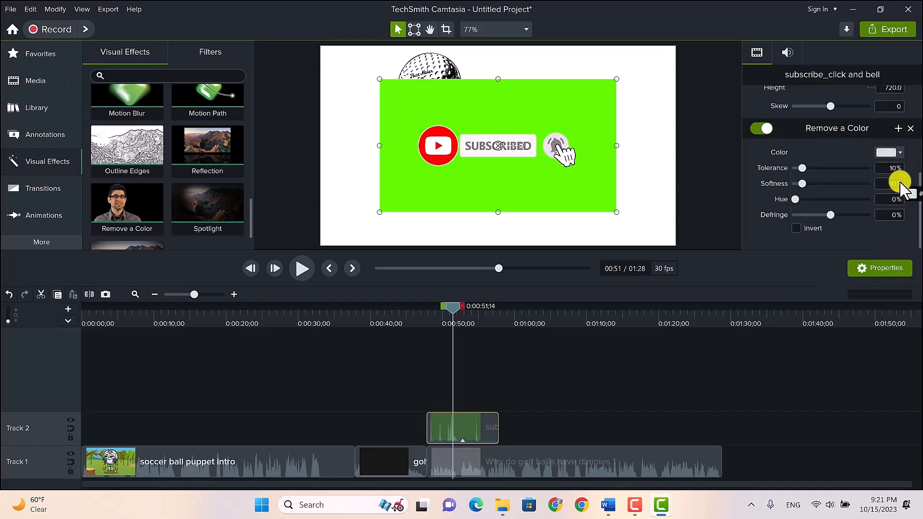
left_click(589, 96)
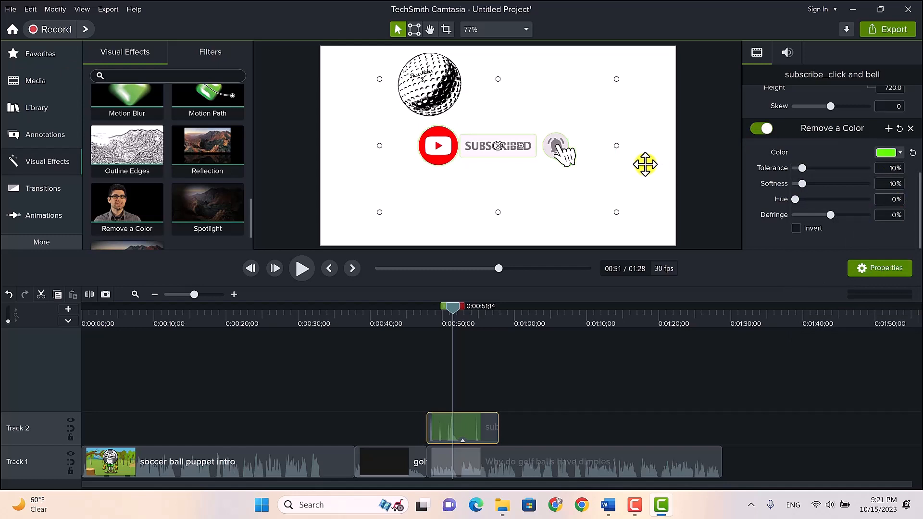
Shrink the subscribe graphic to a height of about 569 and place it in the lower-right corner of the canvas.
left_click_drag(527, 186, 589, 233)
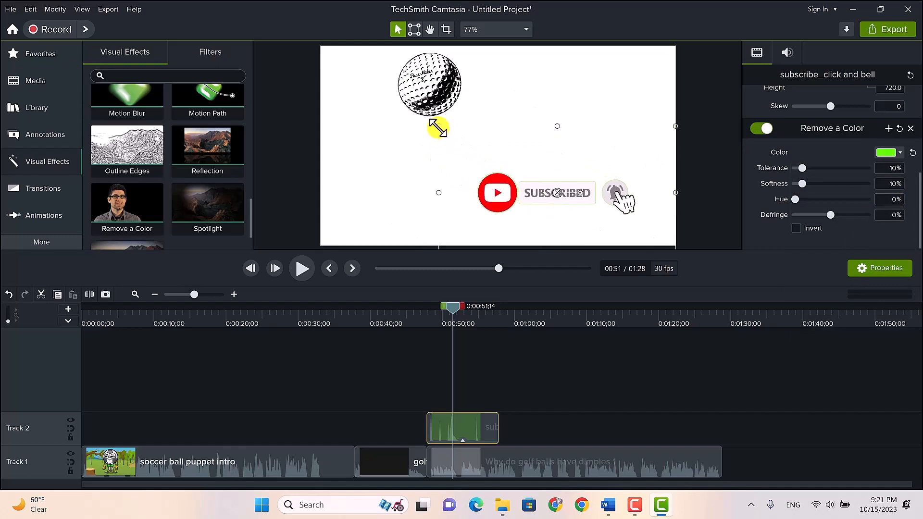
left_click_drag(437, 128, 488, 182)
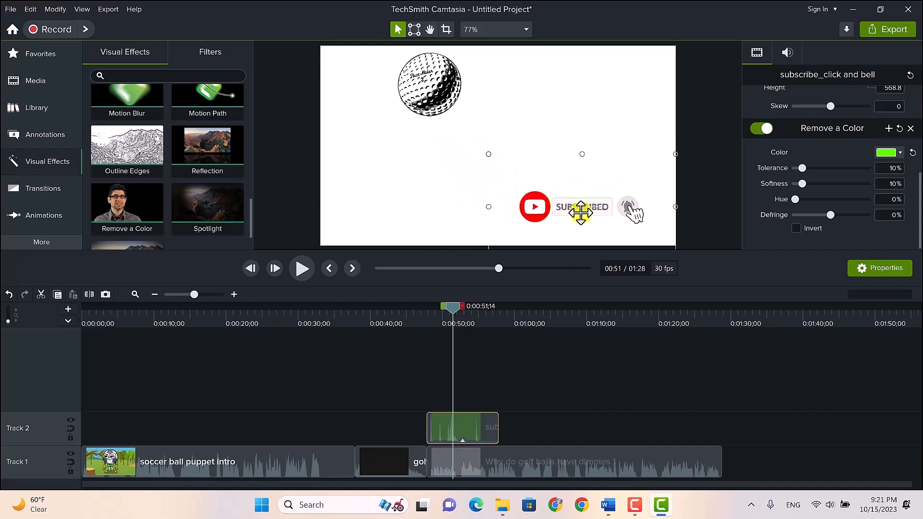
left_click_drag(591, 215, 600, 221)
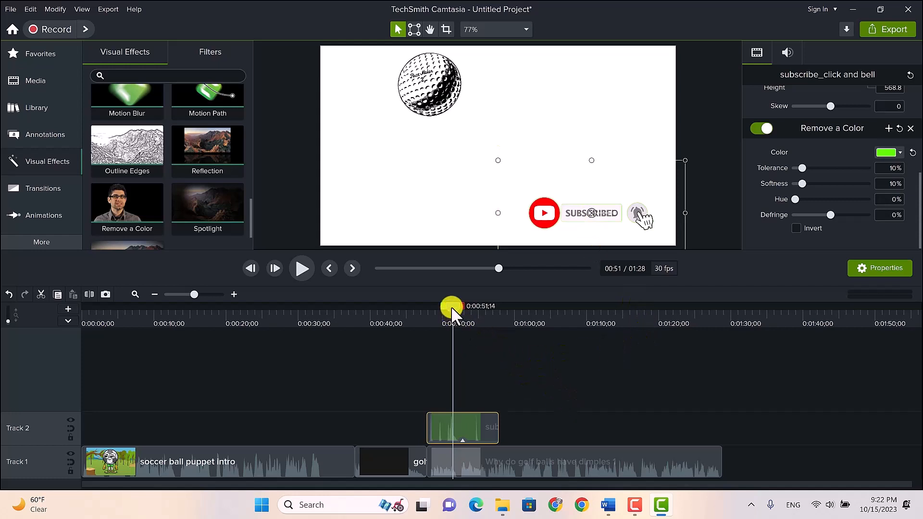
Scrub through the subscribe overlay to review it over the golf ball video and return the playhead to the project start.
left_click_drag(451, 303, 478, 332)
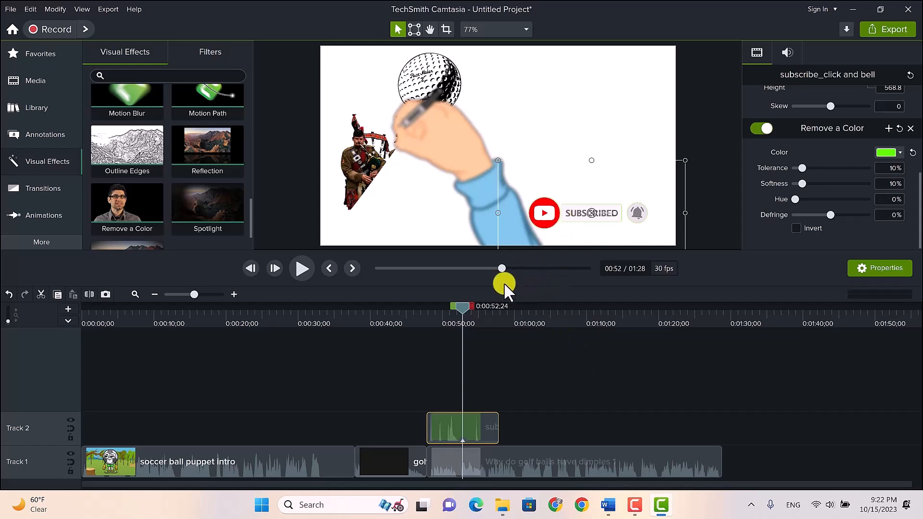
left_click_drag(501, 266, 365, 273)
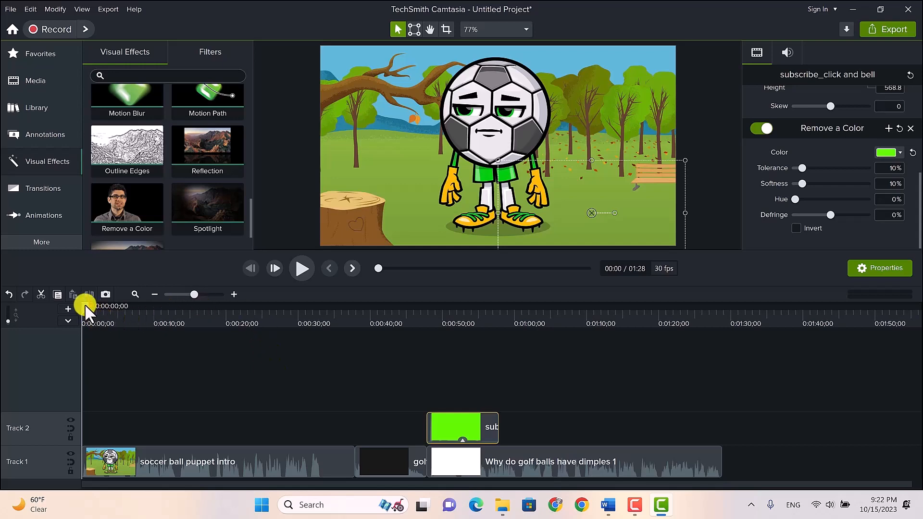
Trim the end of the soccer ball puppet intro clip on Track 1 back to 0:00:33;15.
left_click_drag(85, 307, 303, 356)
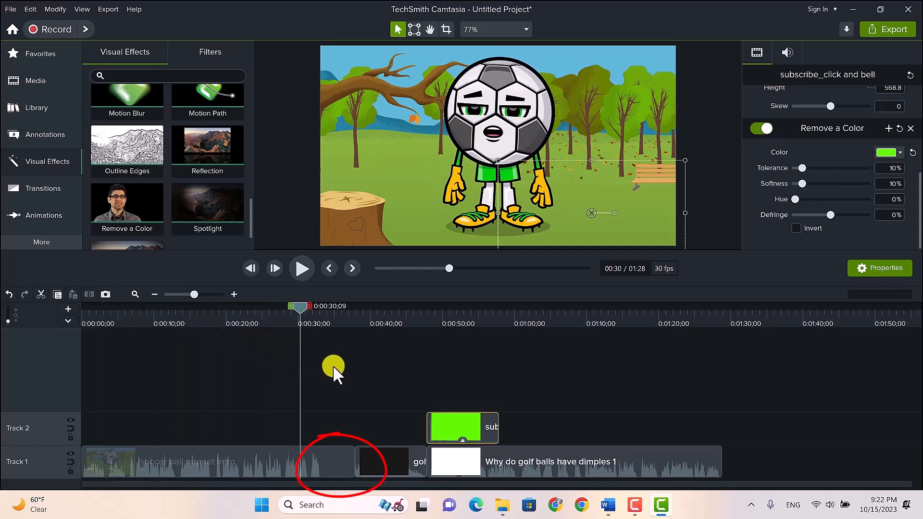
right_click(333, 469)
left_click(347, 402)
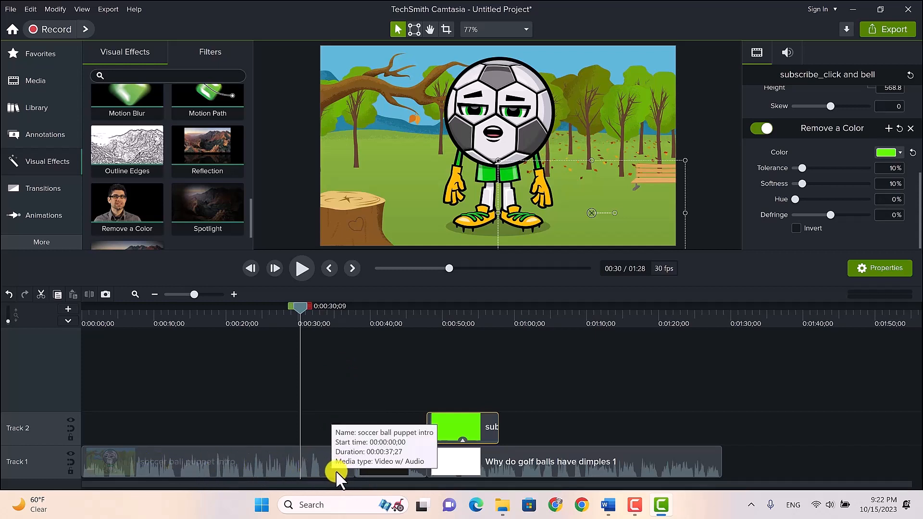
left_click_drag(302, 308, 325, 310)
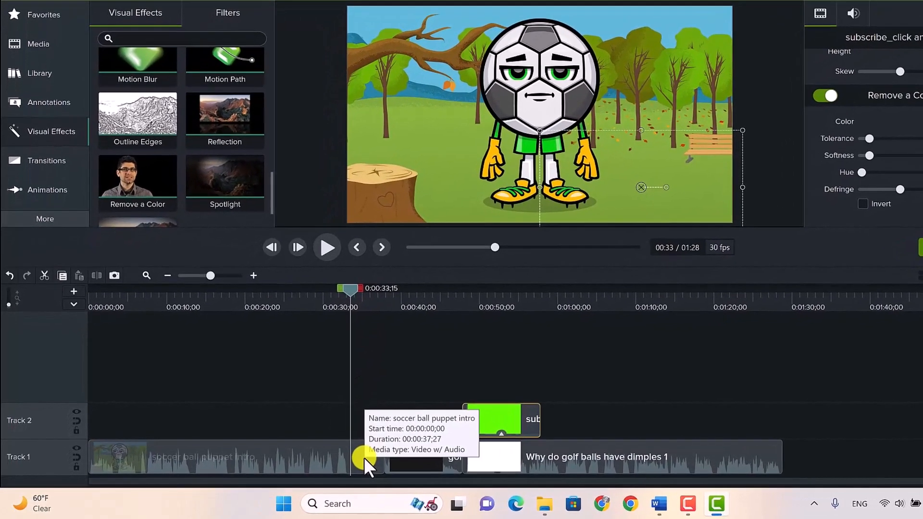
left_click(373, 456)
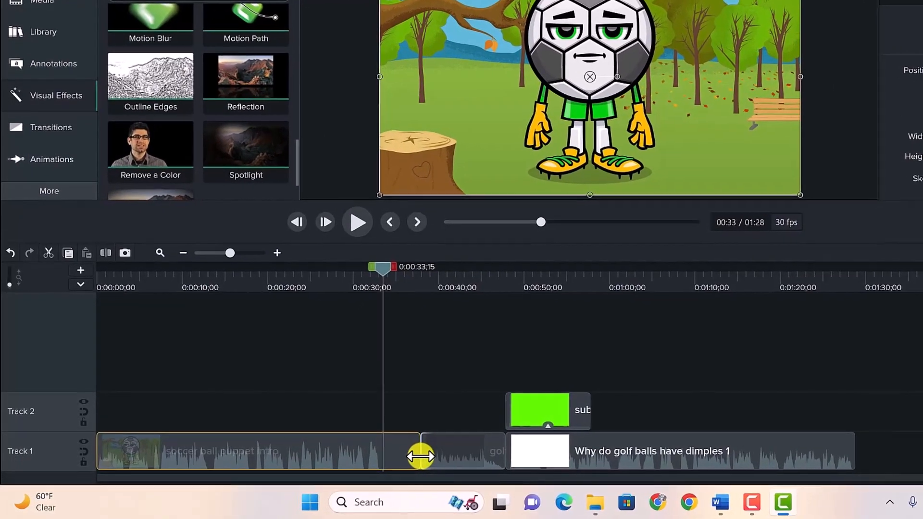
mouse_move(431, 454)
left_mouse_down()
mouse_move(400, 453)
mouse_move(429, 447)
left_mouse_up()
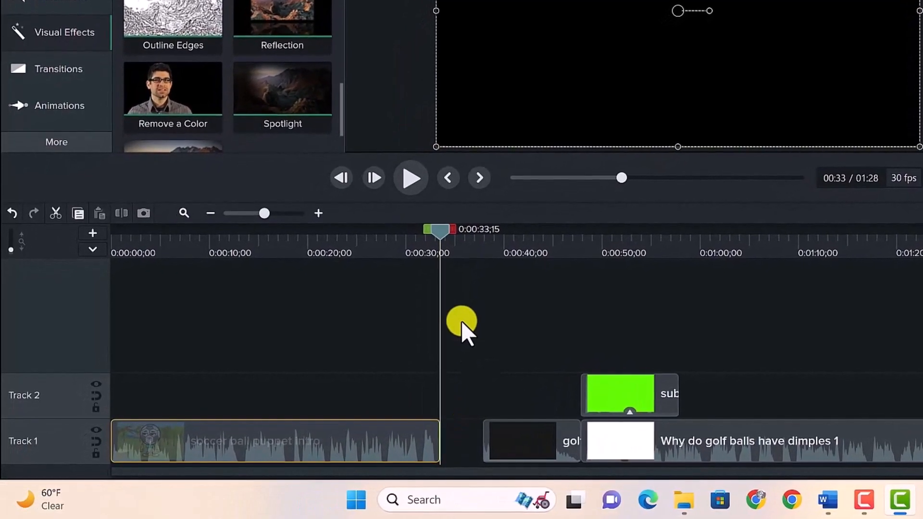
Play the last seconds of the trimmed soccer ball puppet intro to check where it ends.
mouse_move(424, 230)
left_mouse_down()
mouse_move(393, 234)
mouse_move(420, 241)
left_mouse_up()
left_click(412, 178)
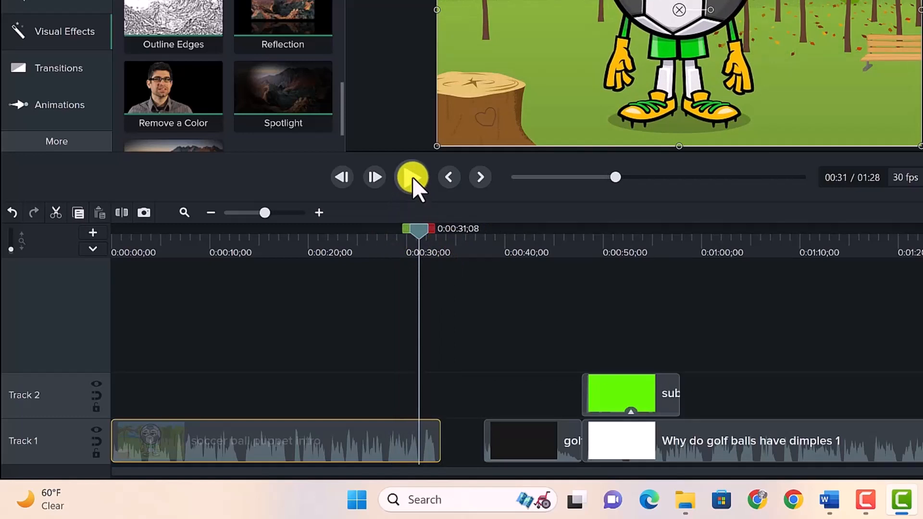
left_click(412, 185)
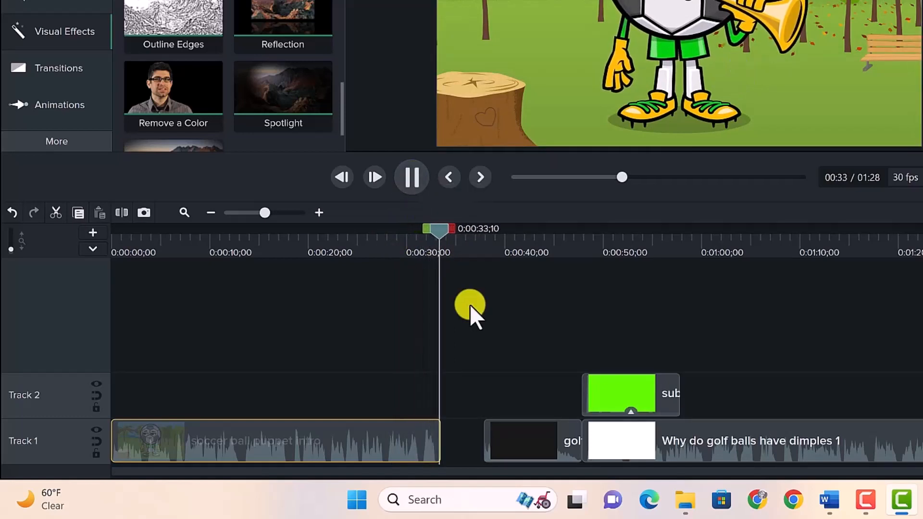
key("space")
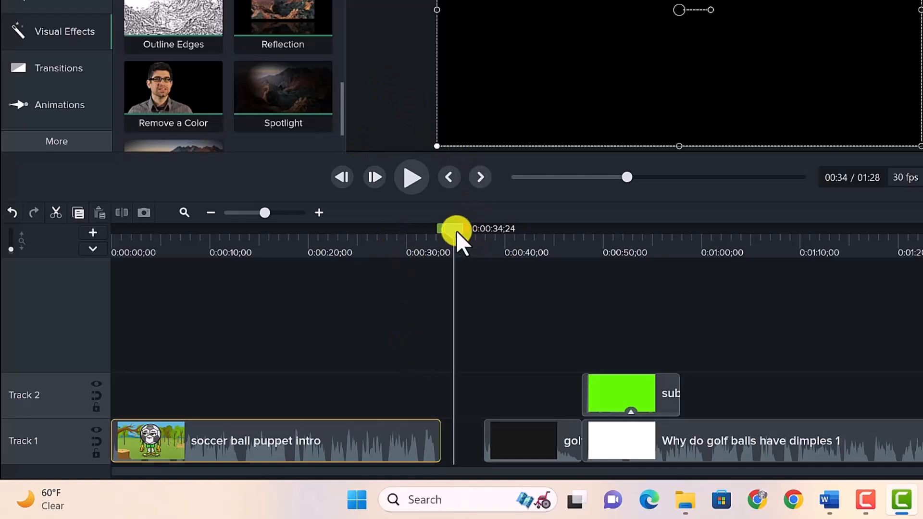
left_click_drag(457, 232, 352, 265)
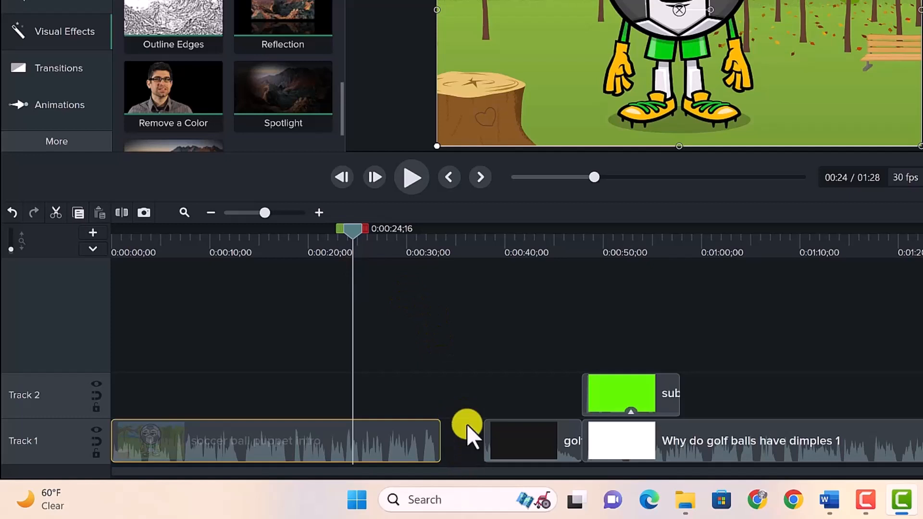
Close the gap by moving the golf balls intro, subscribe overlay and following golf clip back against the end of the soccer ball puppet intro.
left_click(463, 336)
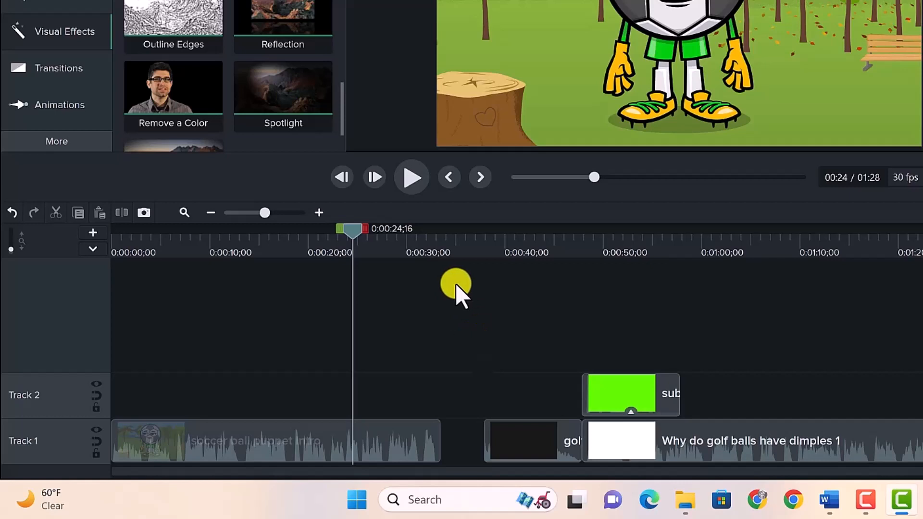
left_click(510, 441)
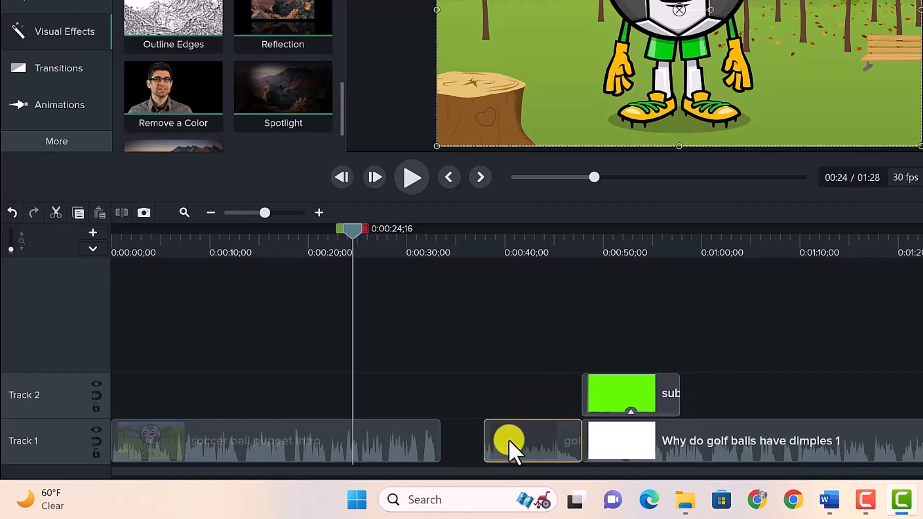
left_click(606, 385, "ctrl")
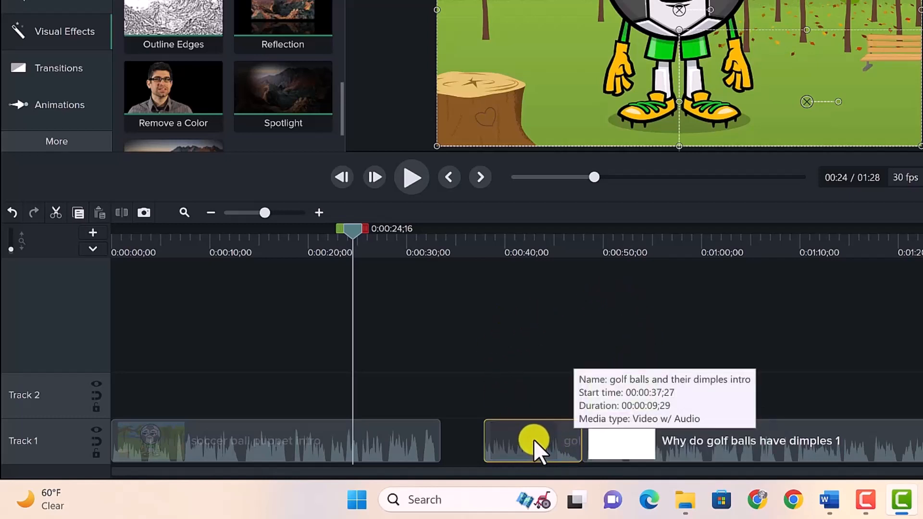
left_click_drag(534, 440, 473, 445)
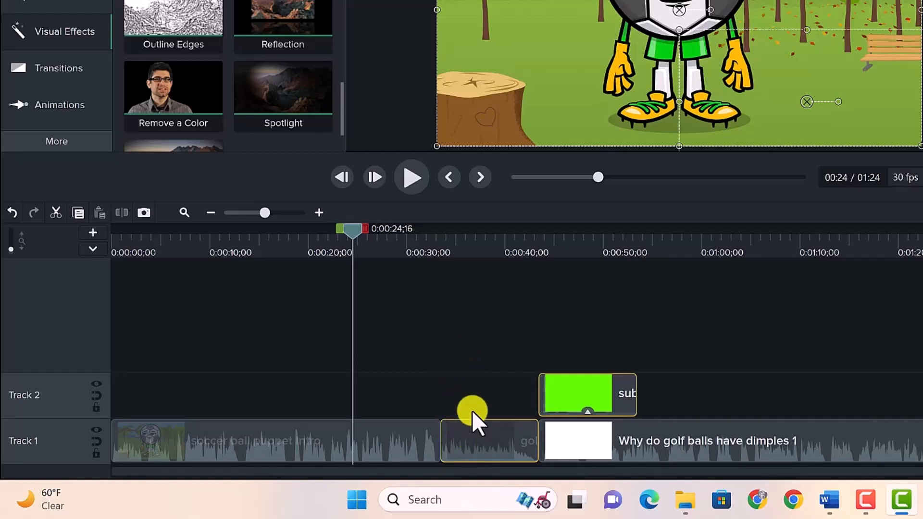
left_click(455, 330)
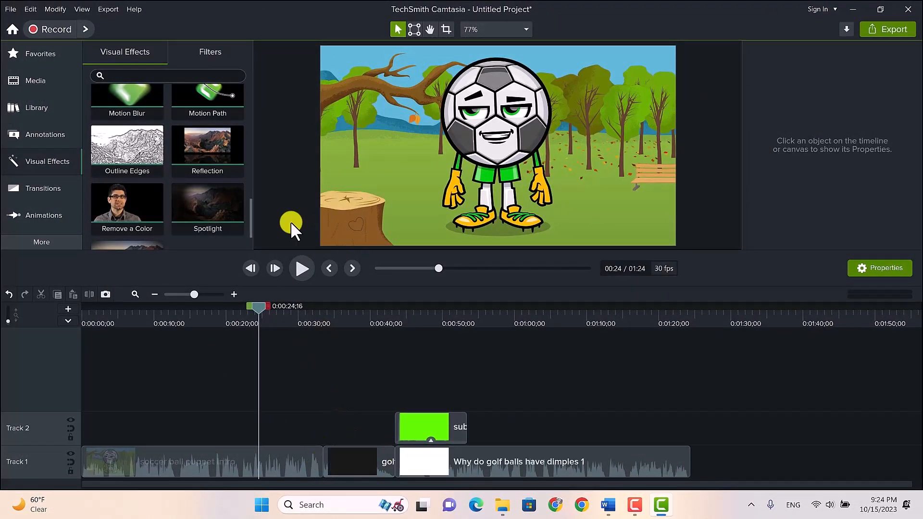
Add an Animated Mosaic transition between the first two Track 1 clips and an Arrow Slice transition between the second and third.
left_click(34, 188)
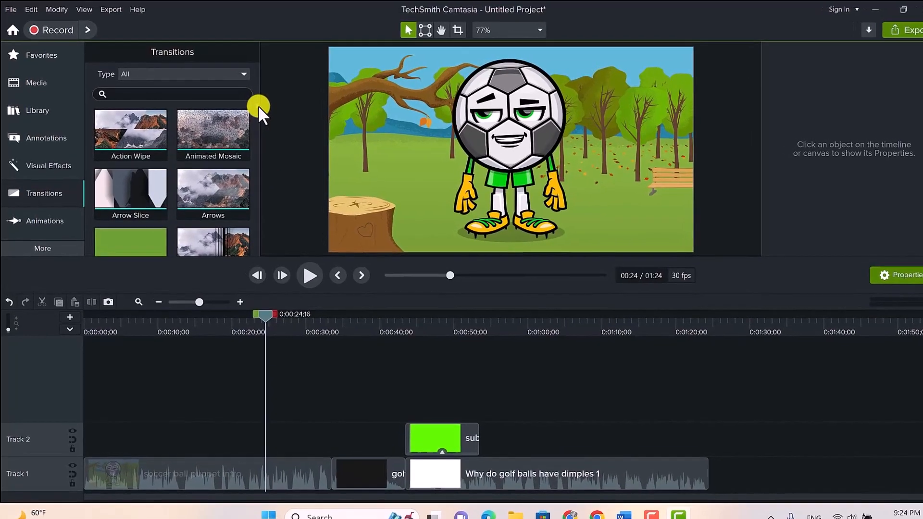
left_click_drag(258, 106, 281, 243)
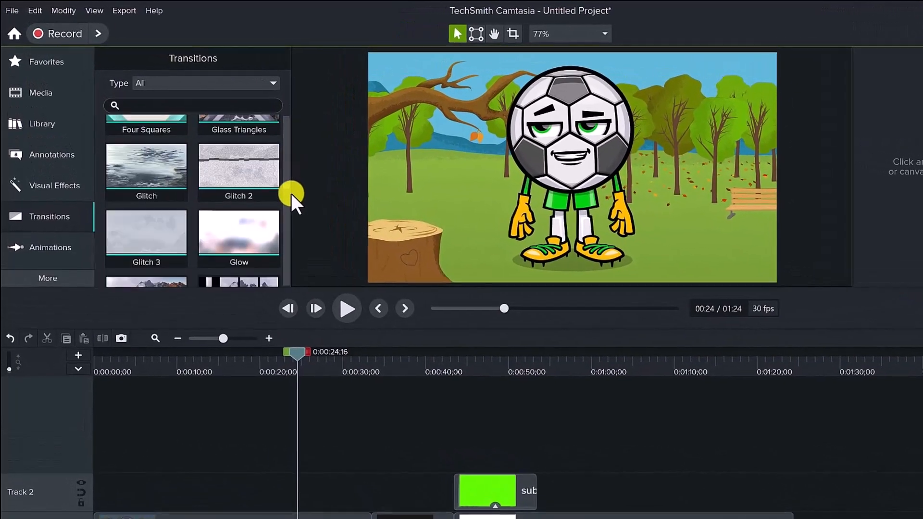
left_click_drag(312, 272, 331, 132)
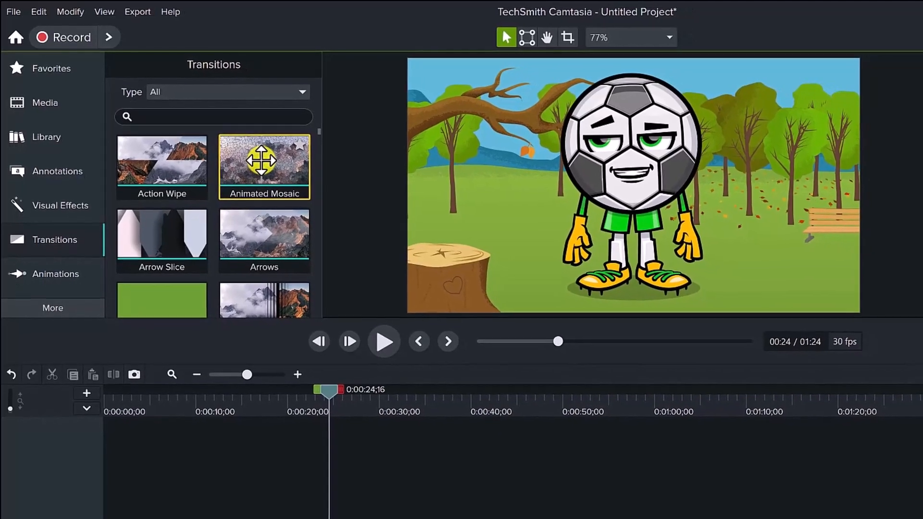
left_click_drag(256, 158, 358, 514)
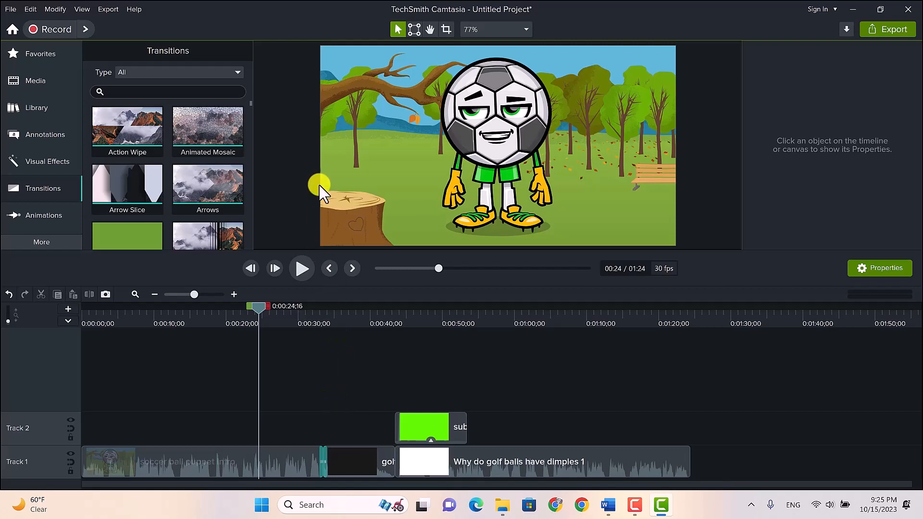
left_click_drag(125, 187, 397, 469)
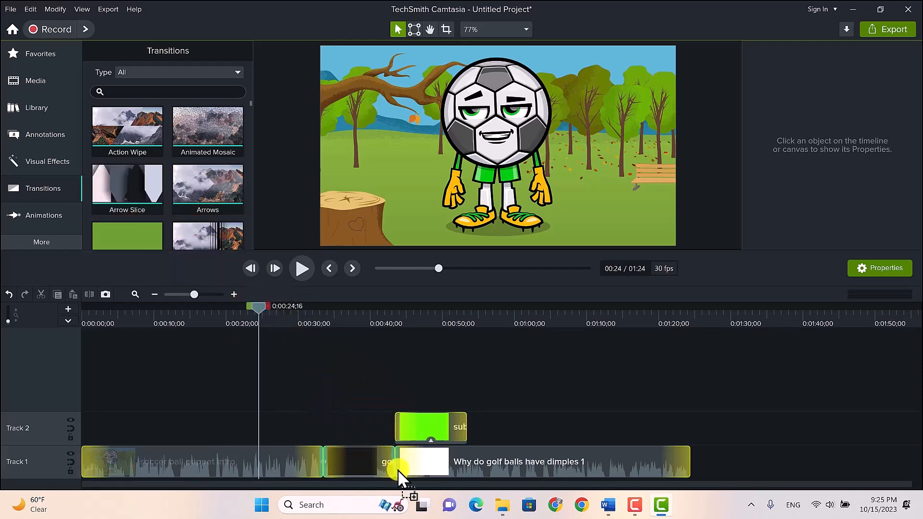
Scrub across both transitions and the subscribe overlay, and return the playhead to the project start.
left_click(258, 307)
left_click_drag(257, 308, 434, 332)
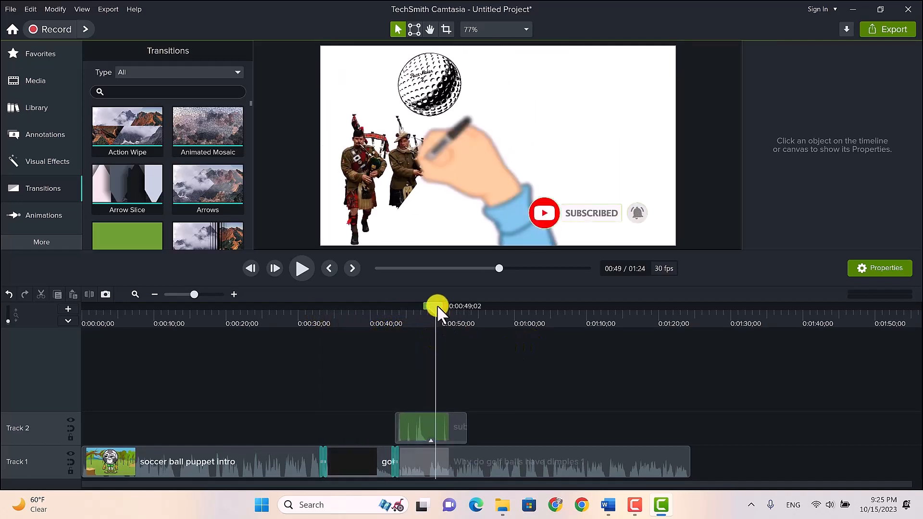
left_click_drag(437, 305, 226, 363)
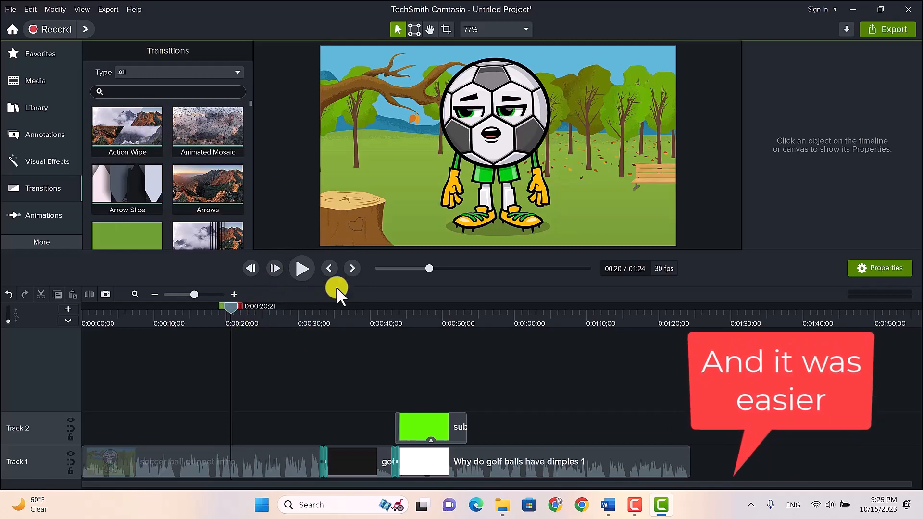
left_click_drag(429, 268, 365, 272)
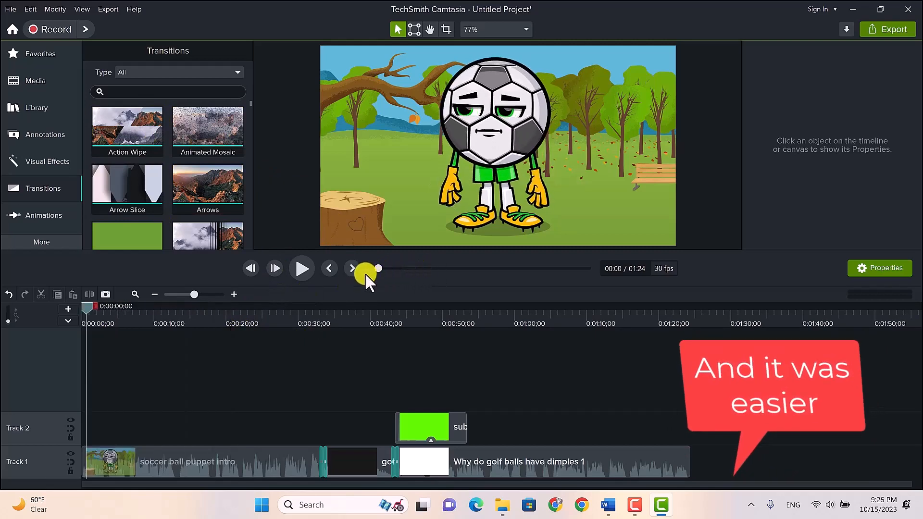
Play the project's opening and the section from about 31 seconds through both transitions and the subscribe overlay.
left_click(300, 267)
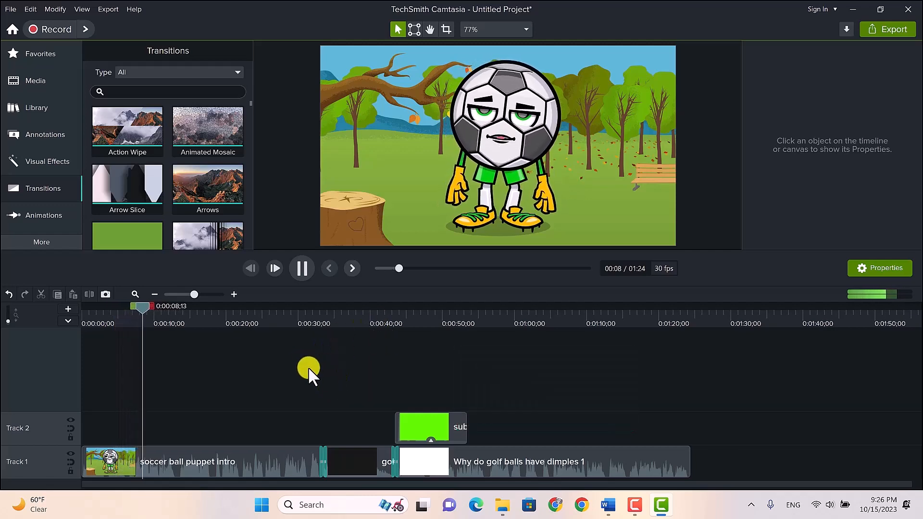
left_click(303, 268)
left_click(158, 306)
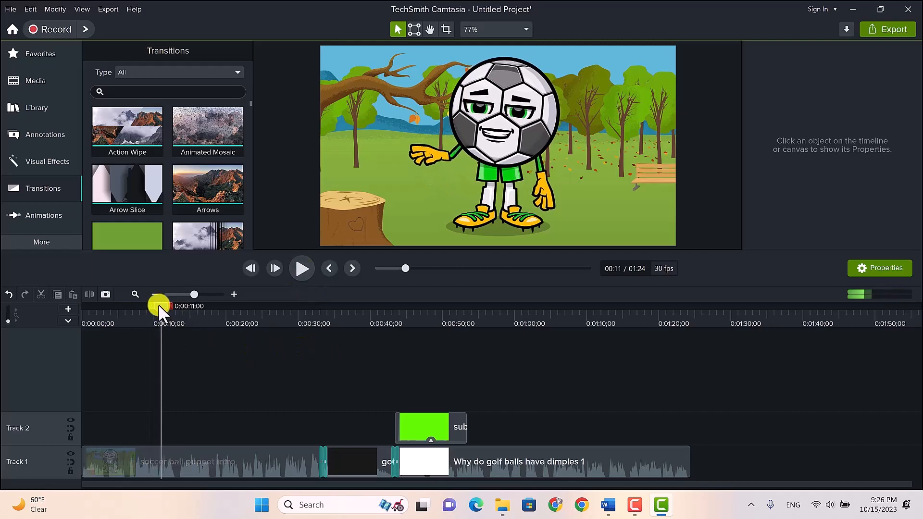
left_click_drag(165, 309, 307, 336)
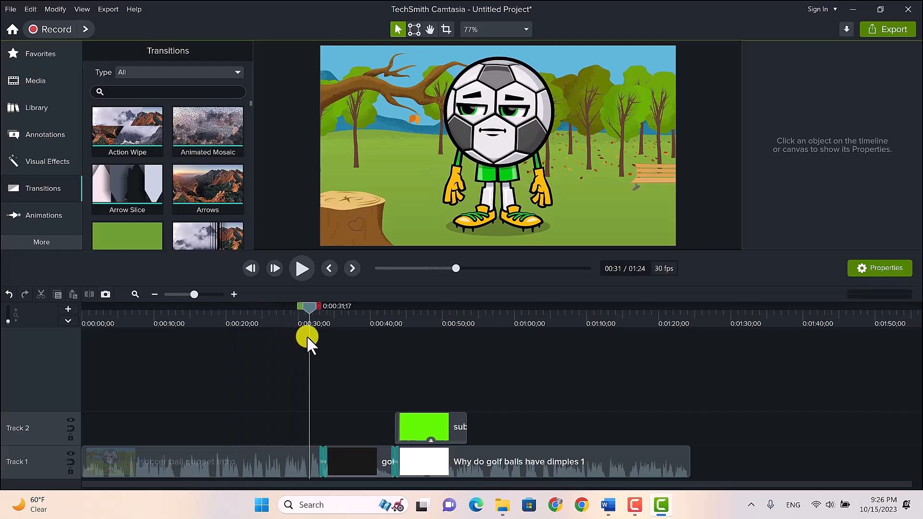
left_click(302, 267)
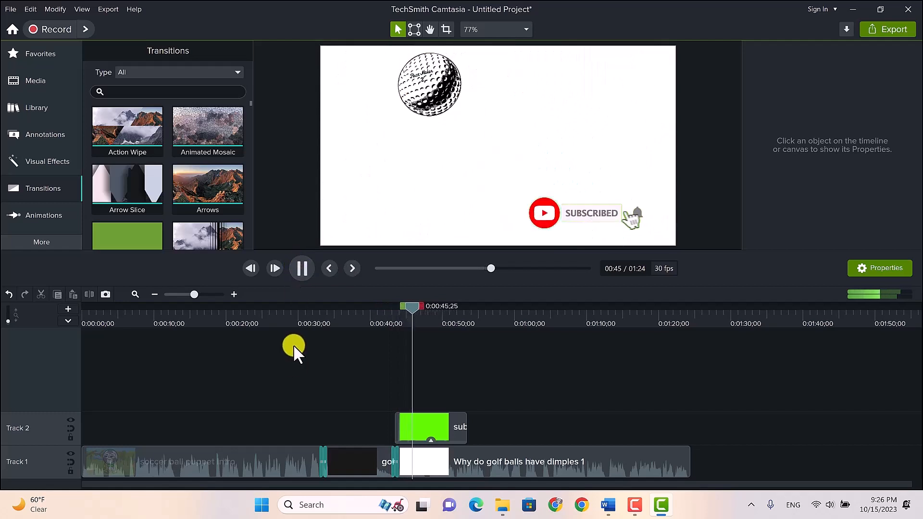
left_click(303, 269)
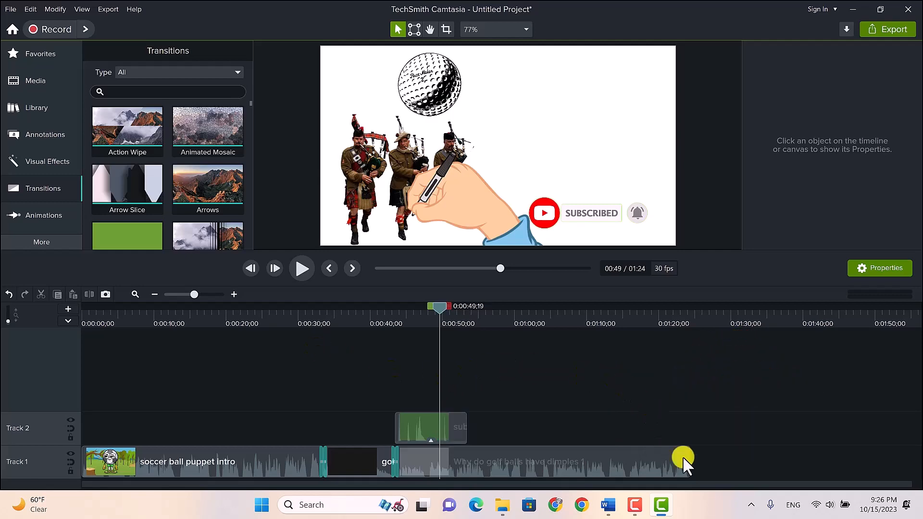
Switch to the browser and examine the Camtasia licensing plans and prices on the TechSmith store page.
mouse_move(634, 508)
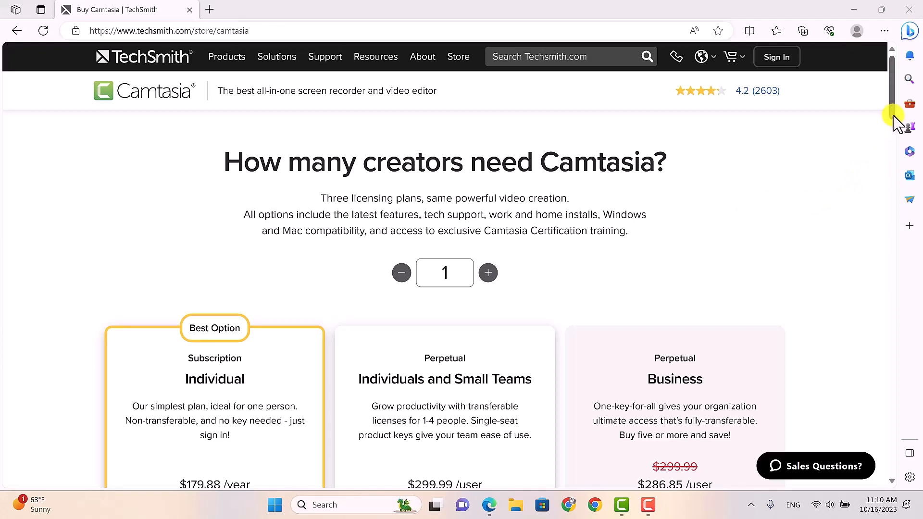
scroll(893, 115, "down", 3)
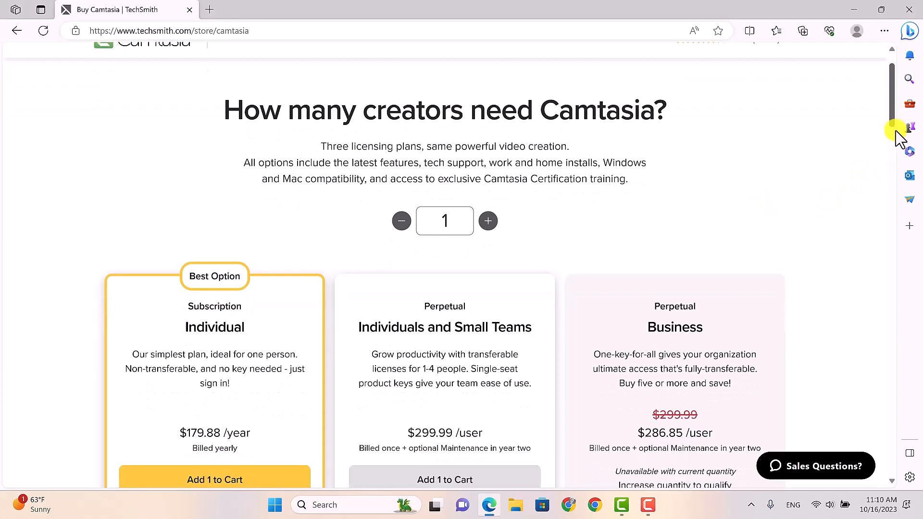
scroll(898, 149, "down", 2)
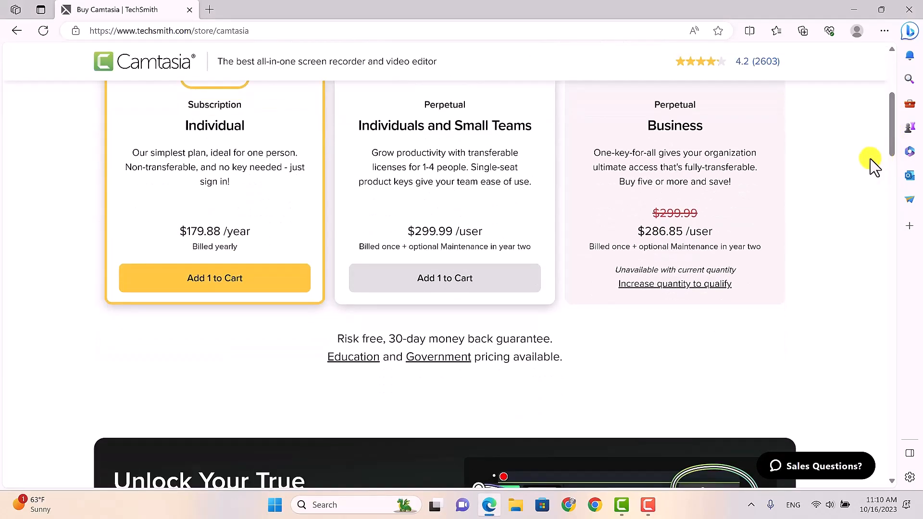
scroll(893, 137, "up", 2)
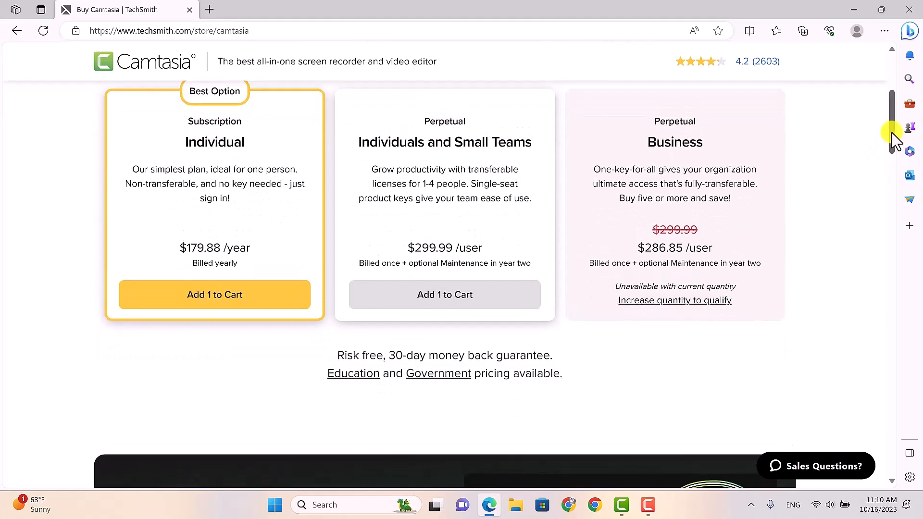